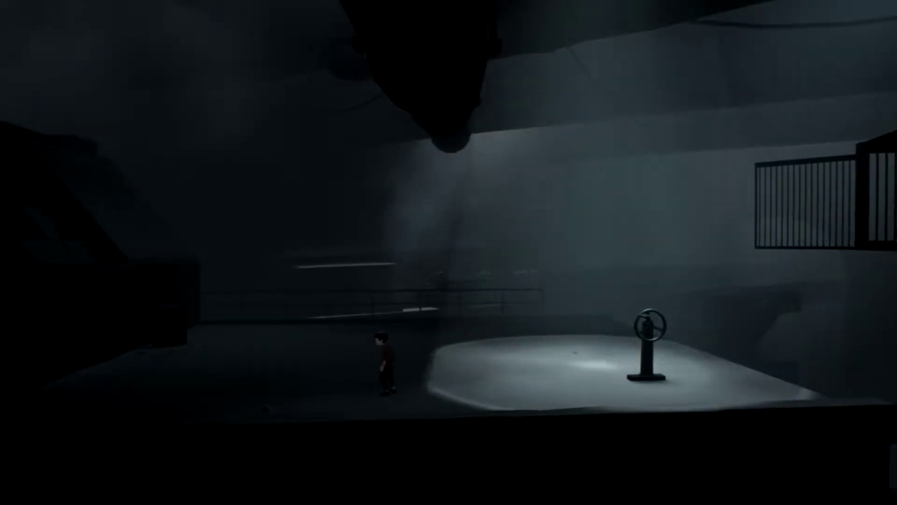
pyautogui.press('Right')
pyautogui.press('Right')
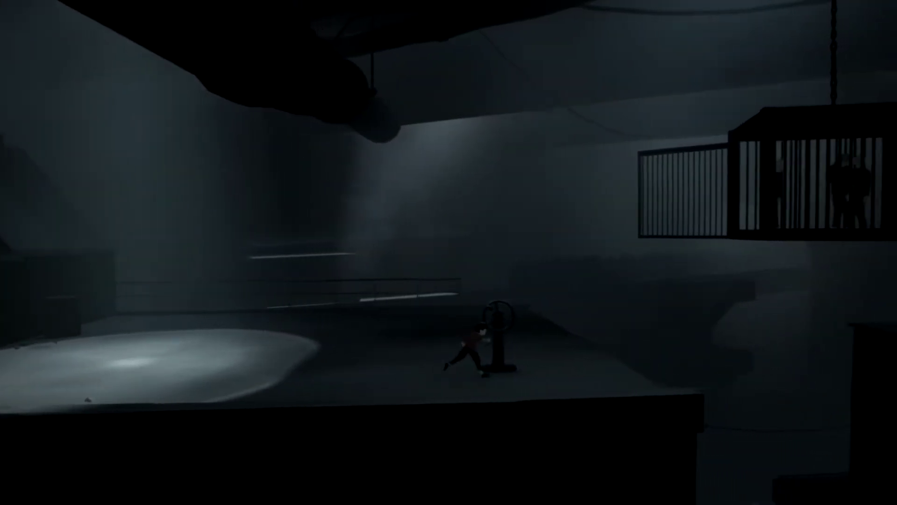
pyautogui.press('ctrl')
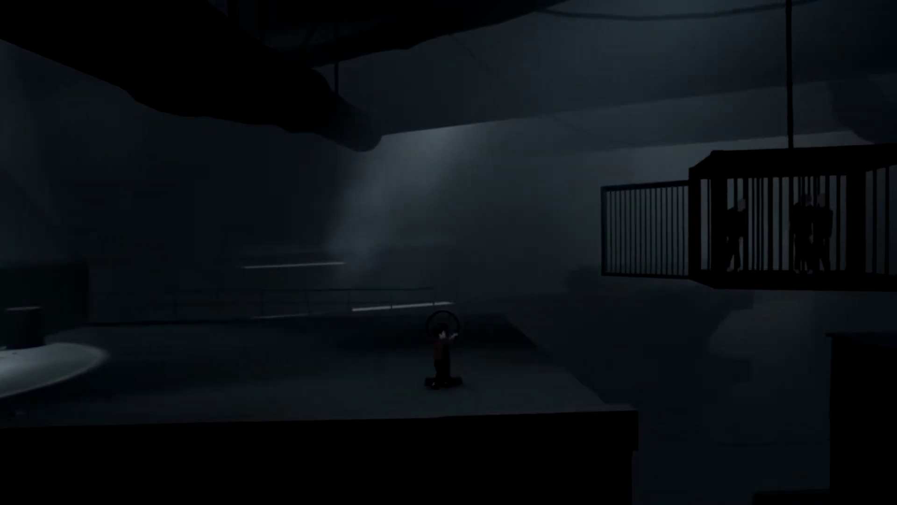
pyautogui.press('ctrl')
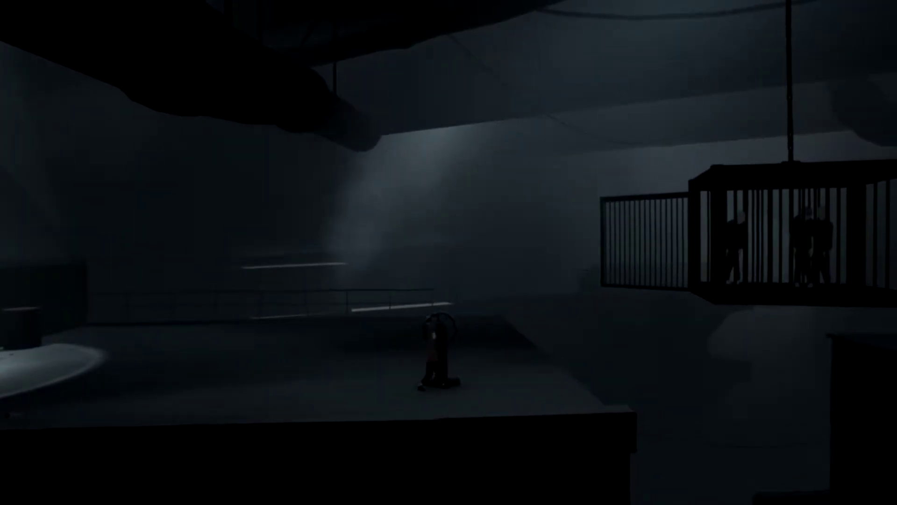
pyautogui.press('ctrl')
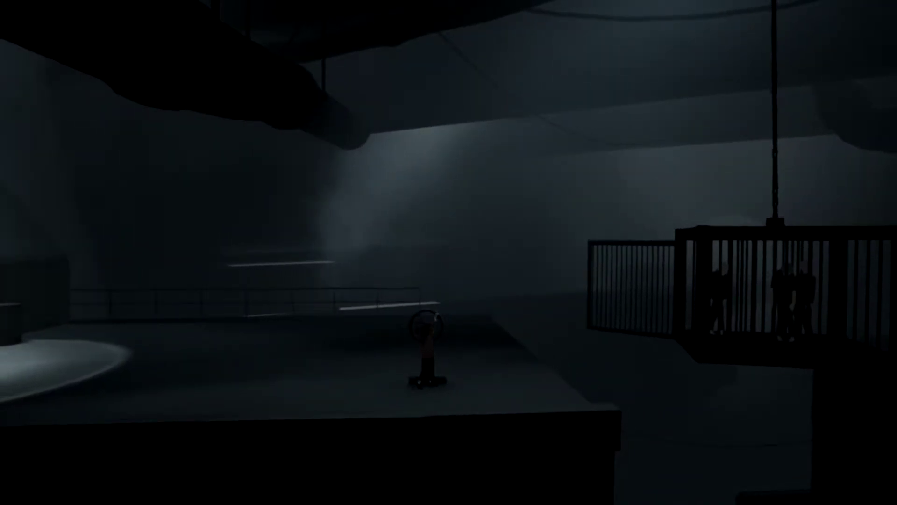
pyautogui.press('Right')
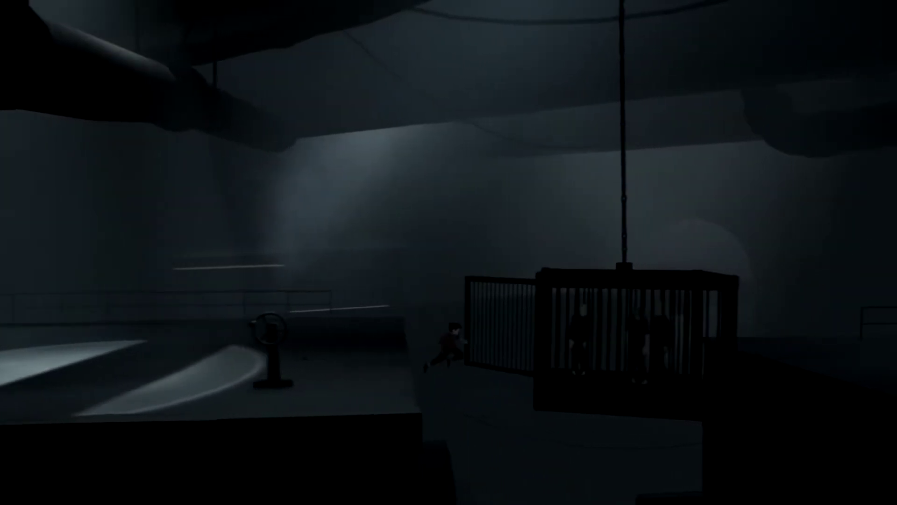
pyautogui.press('Right')
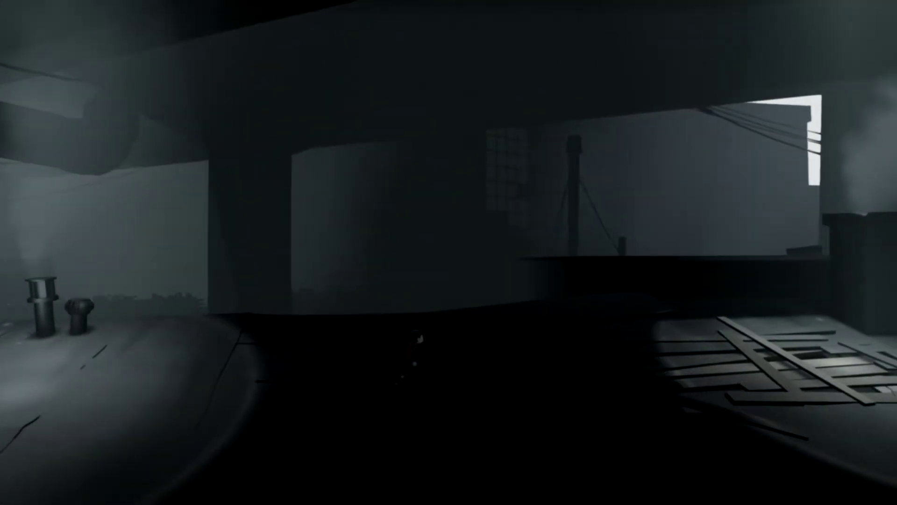
pyautogui.press('Right')
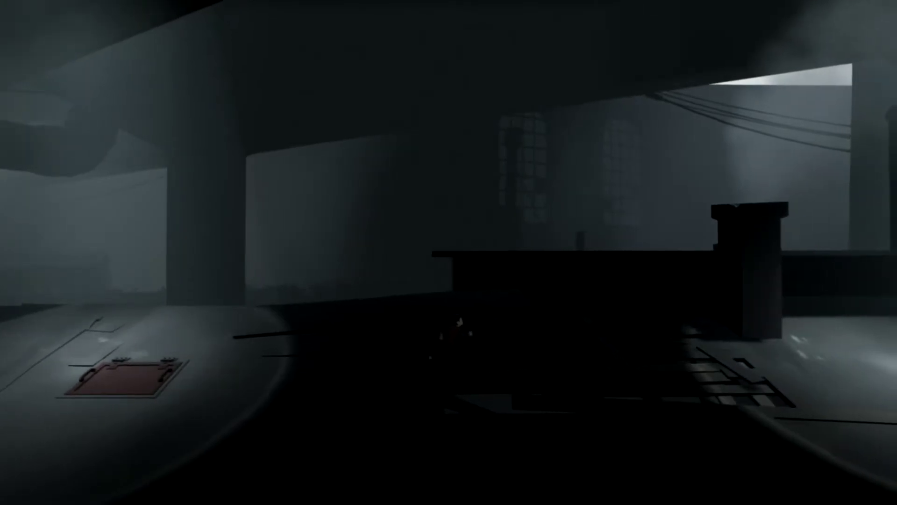